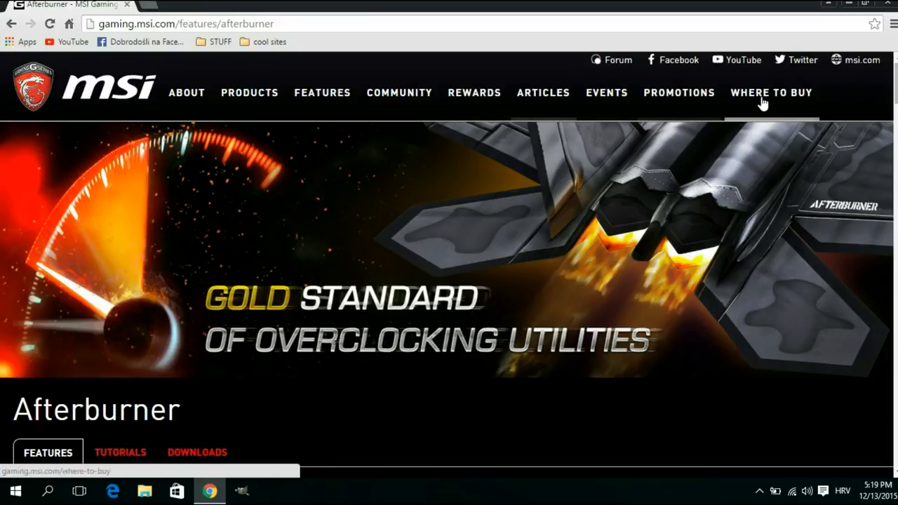
Download the latest MSI Afterburner from the downloads section of the Afterburner page
scroll(763, 100, down, 2)
scroll(702, 159, down, 2)
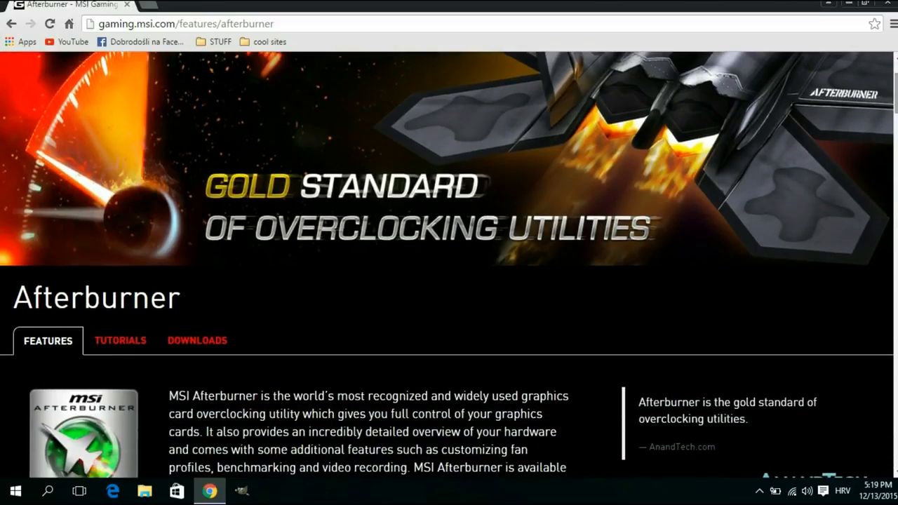
click(211, 343)
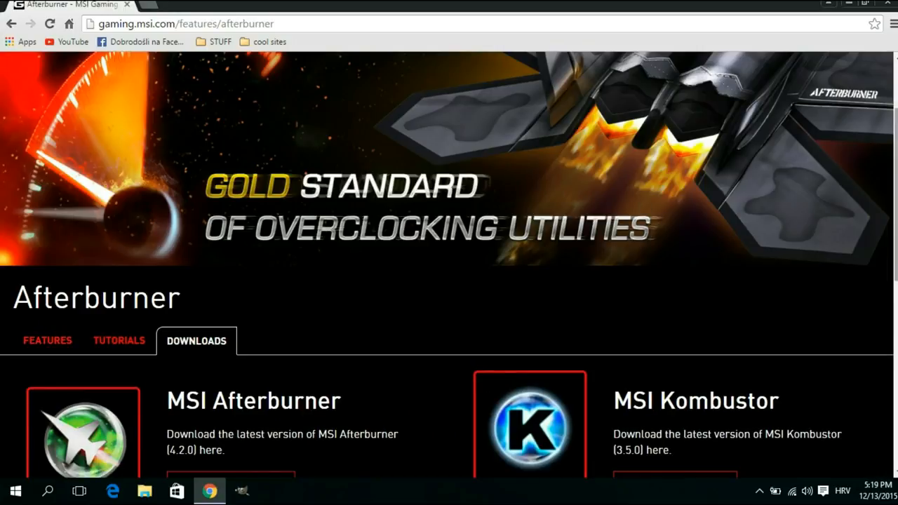
scroll(215, 316, down, 2)
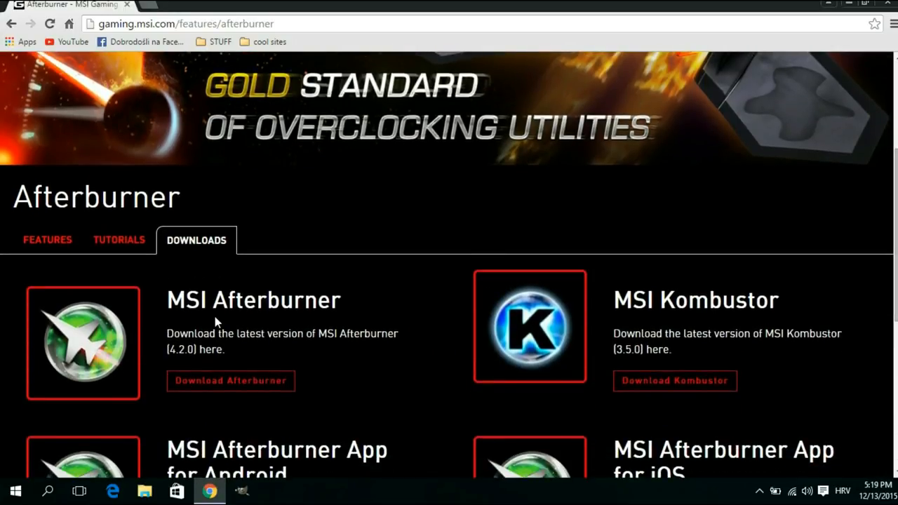
click(238, 385)
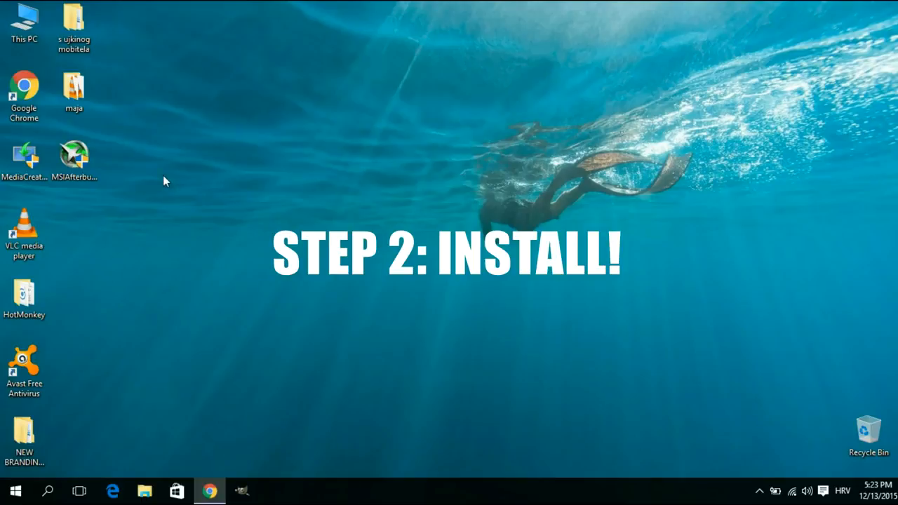
Launch the downloaded MSI Afterburner setup with English as installer language and advance past the welcome page
click(75, 160)
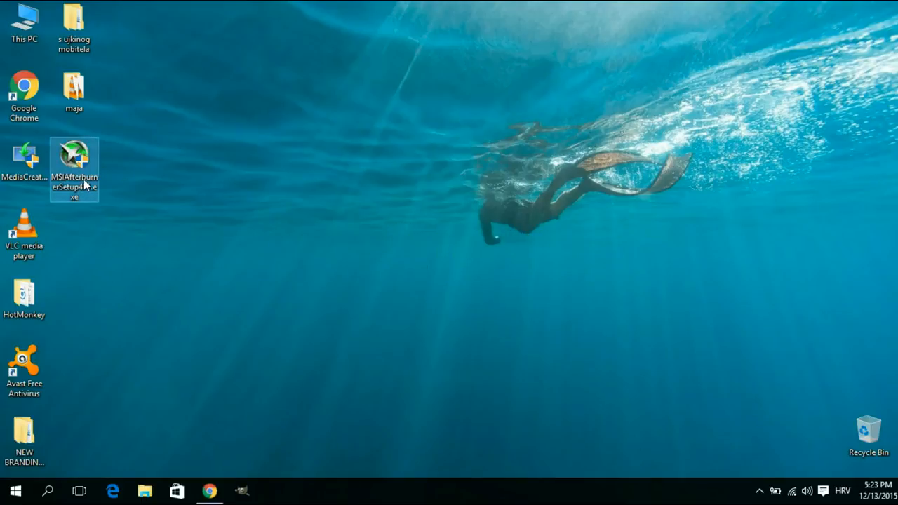
double_click(84, 184)
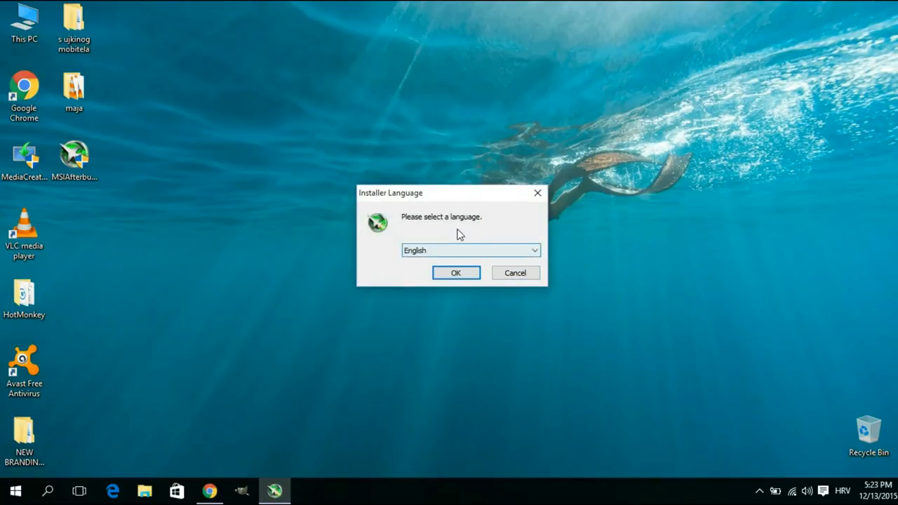
click(456, 273)
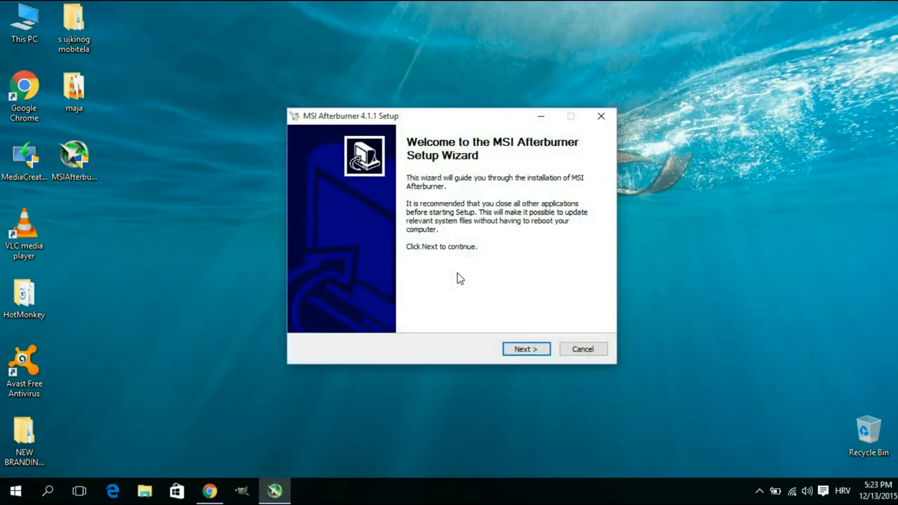
click(528, 349)
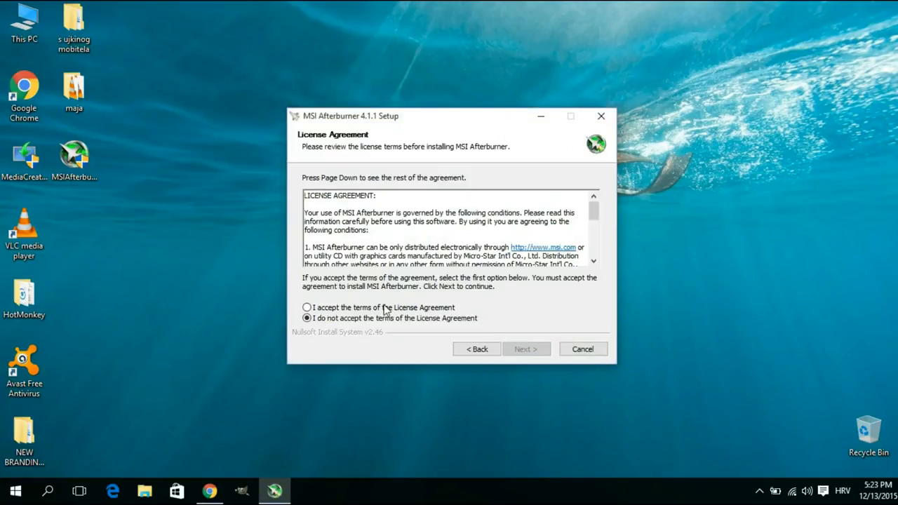
Accept the license agreement and install MSI Afterburner with both components, default folder and Start Menu folder
click(317, 309)
click(525, 348)
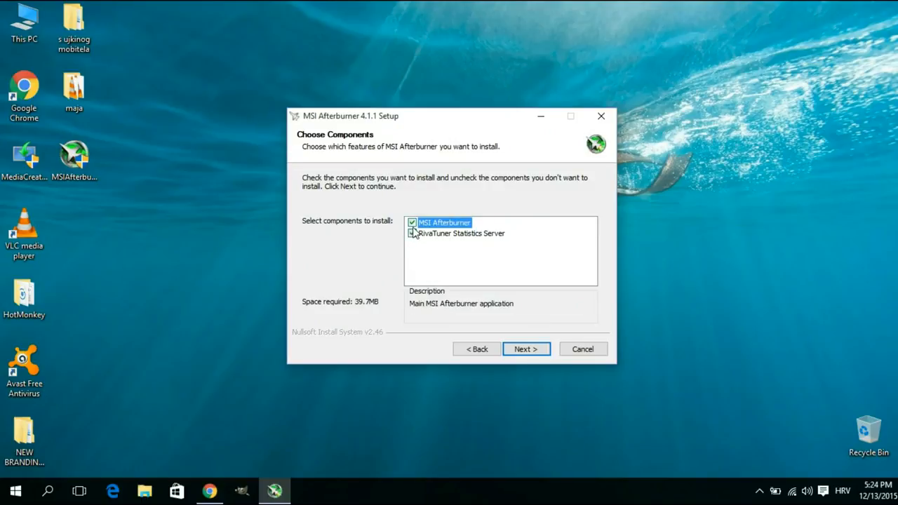
click(527, 349)
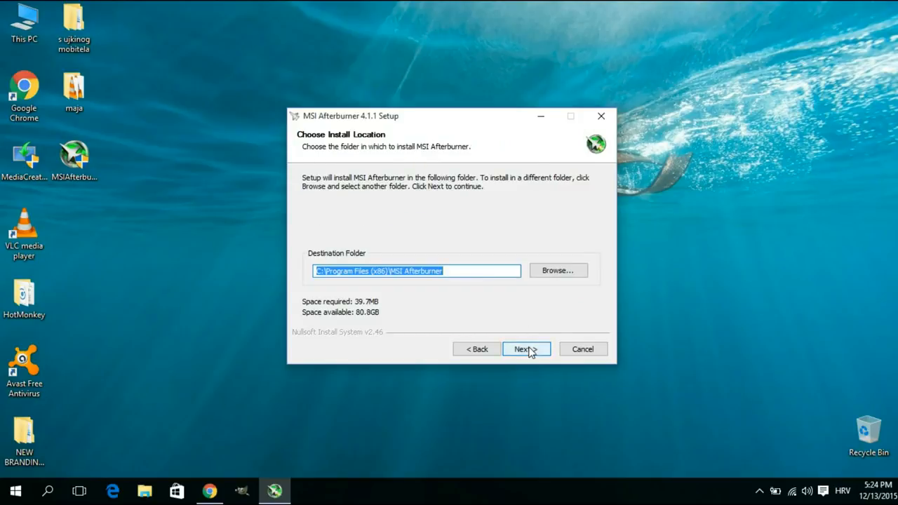
click(528, 350)
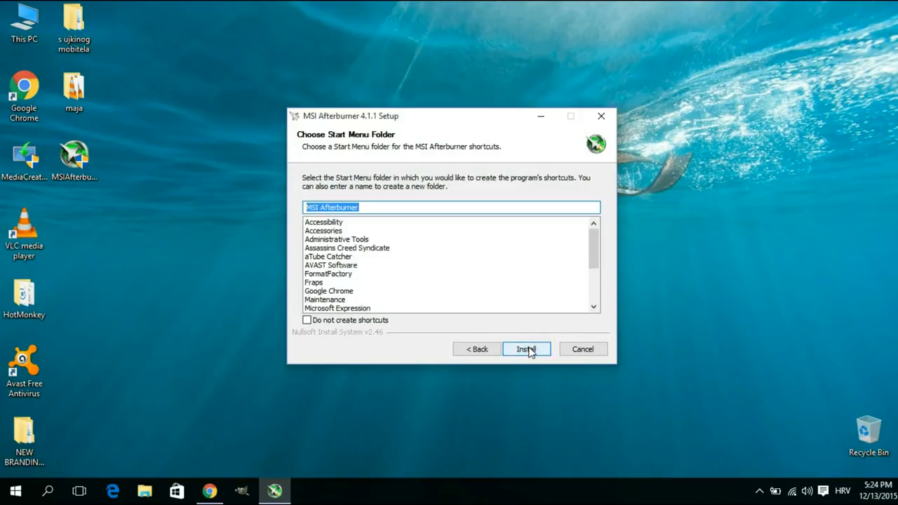
click(528, 349)
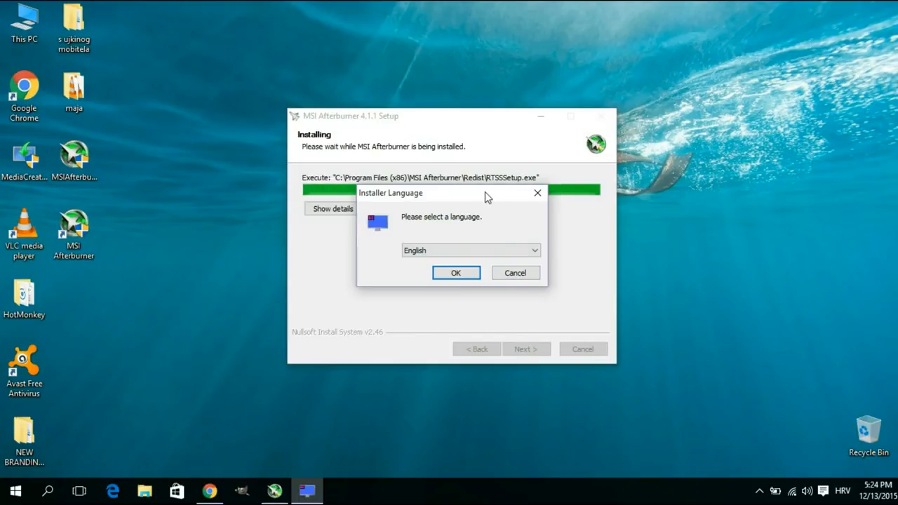
Start the RivaTuner Statistics Server setup in English and advance past its welcome page
drag(485, 191, 485, 179)
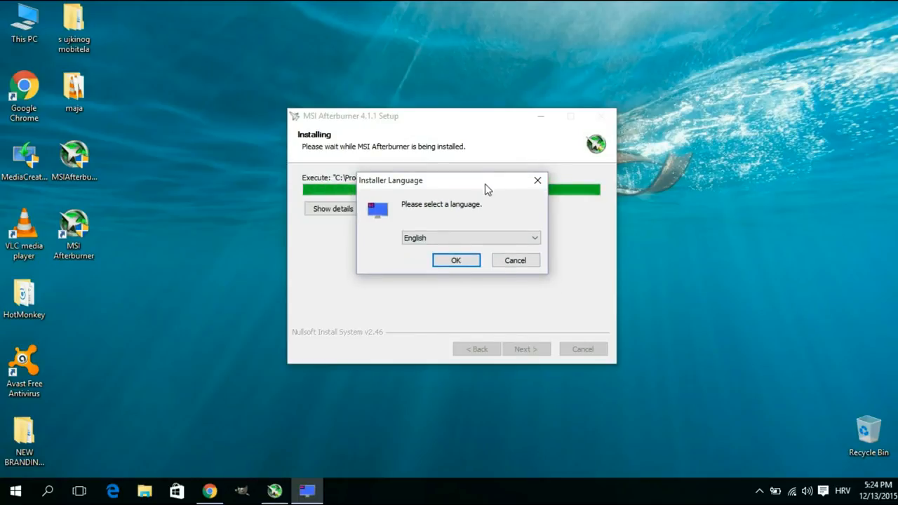
click(457, 261)
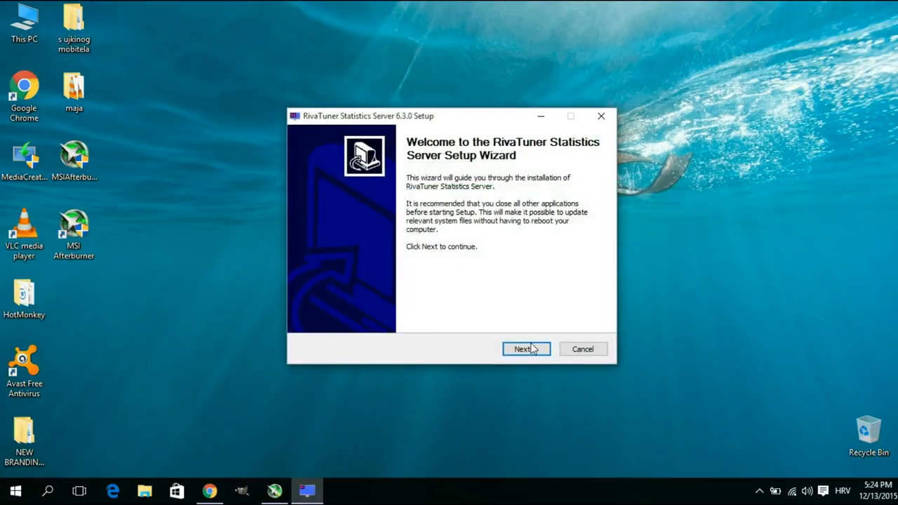
click(532, 349)
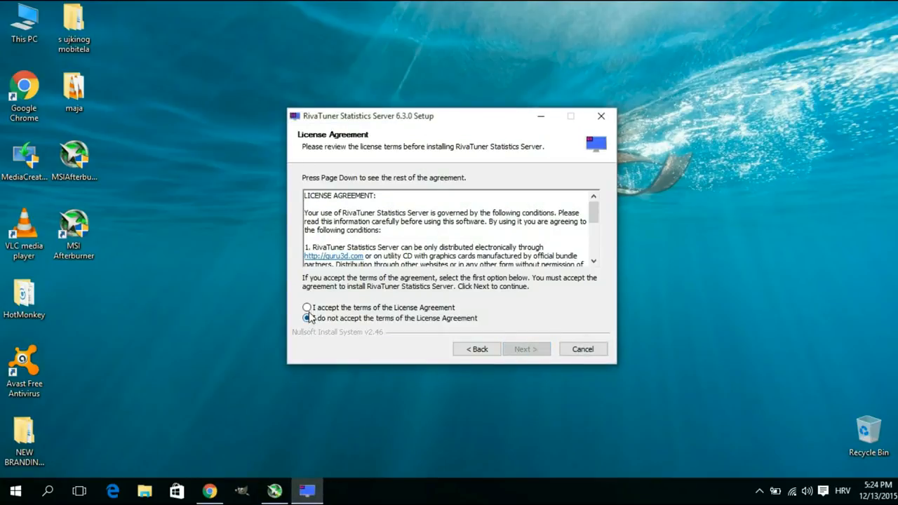
Accept the RivaTuner license, install it with default settings, and finish both setup wizards with Run MSI Afterburner enabled
click(306, 307)
click(523, 349)
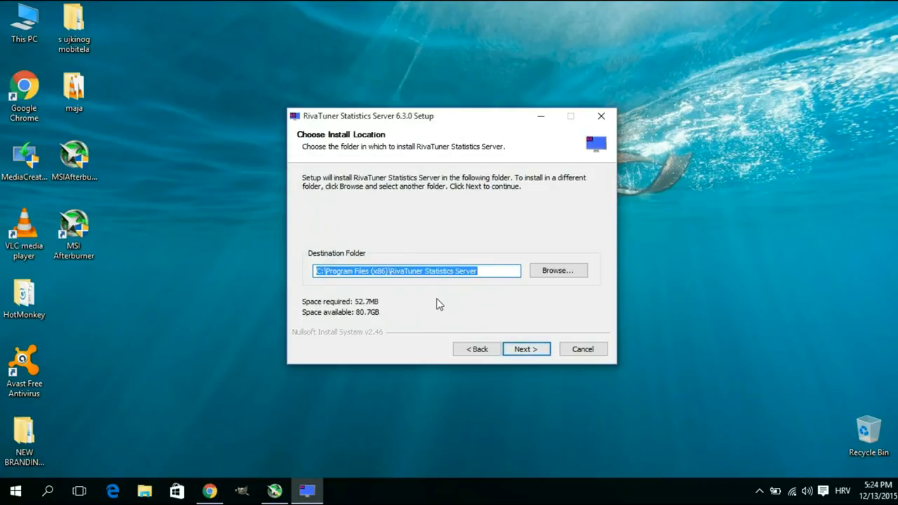
click(525, 348)
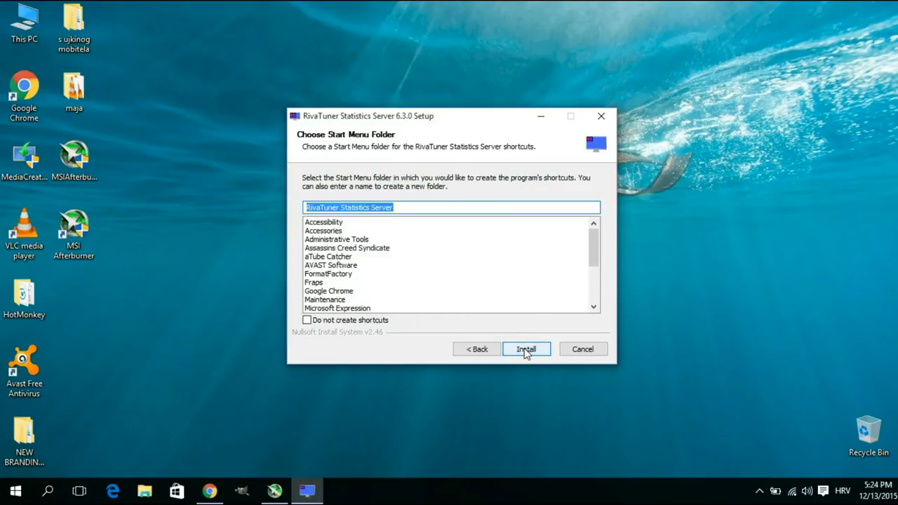
click(525, 348)
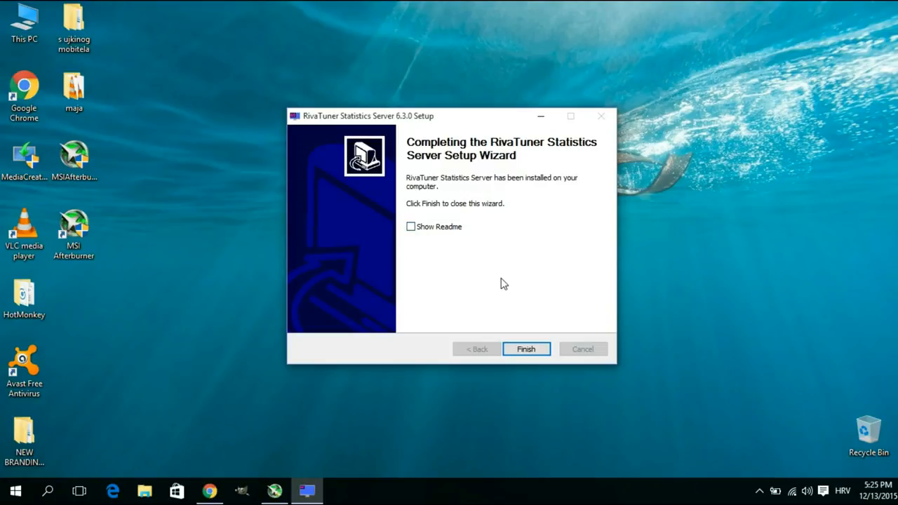
click(527, 351)
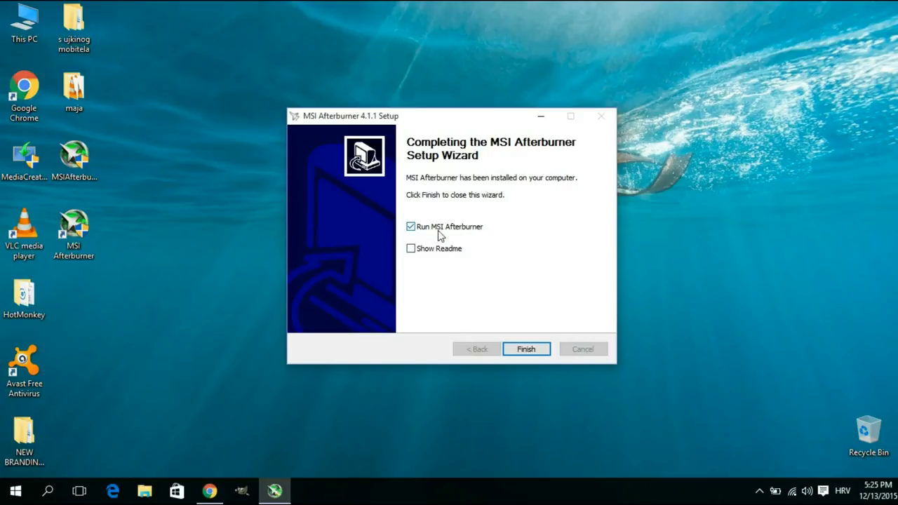
click(527, 349)
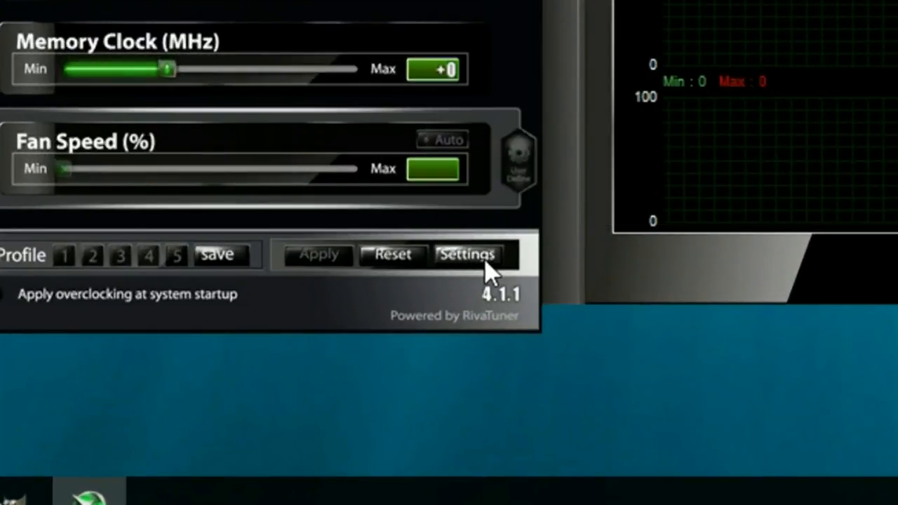
Open MSI Afterburner's settings and switch to the Video capture properties page
click(486, 263)
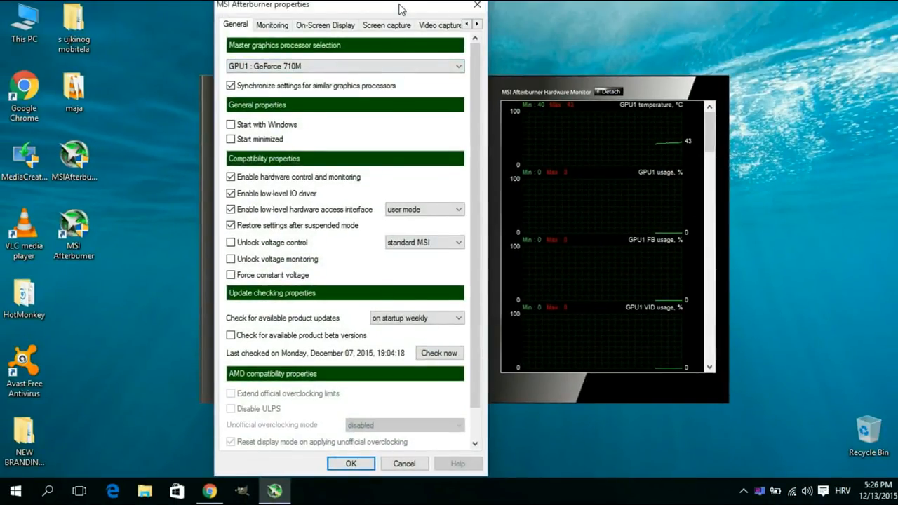
drag(400, 4, 439, 4)
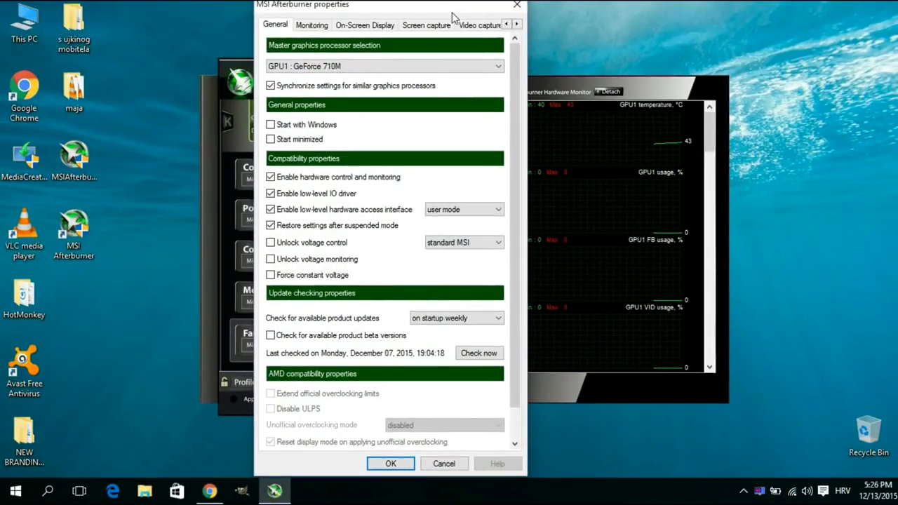
click(482, 28)
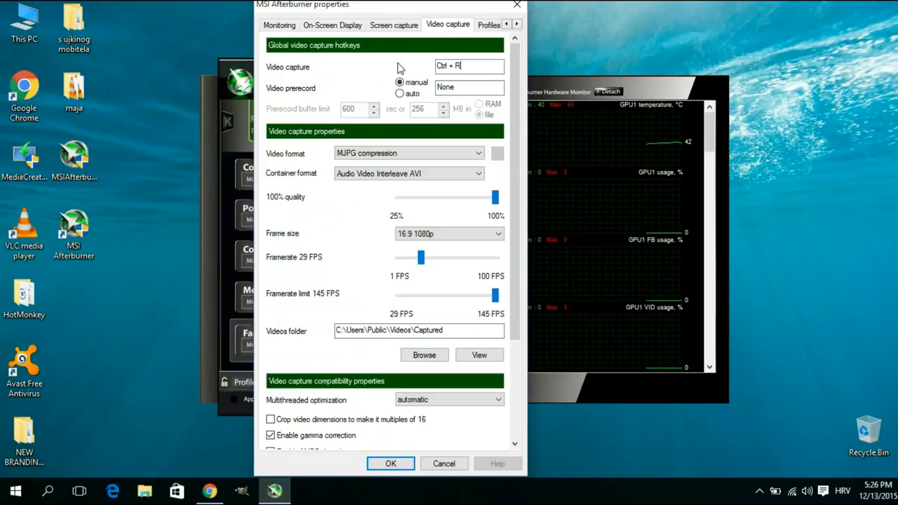
mouse_move(473, 68)
mouse_move(474, 98)
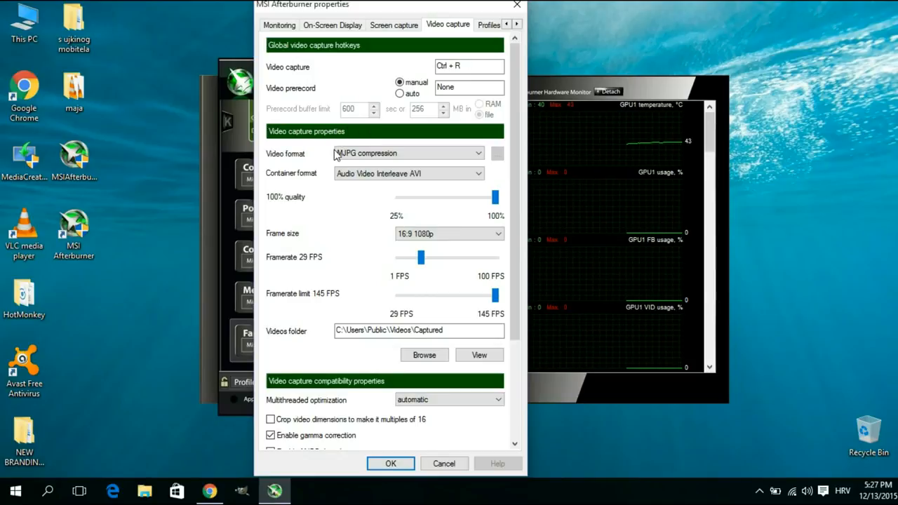
Set the container format to Audio Video Interleave AVI and the frame size to 16:9 1080p
mouse_move(388, 159)
click(354, 177)
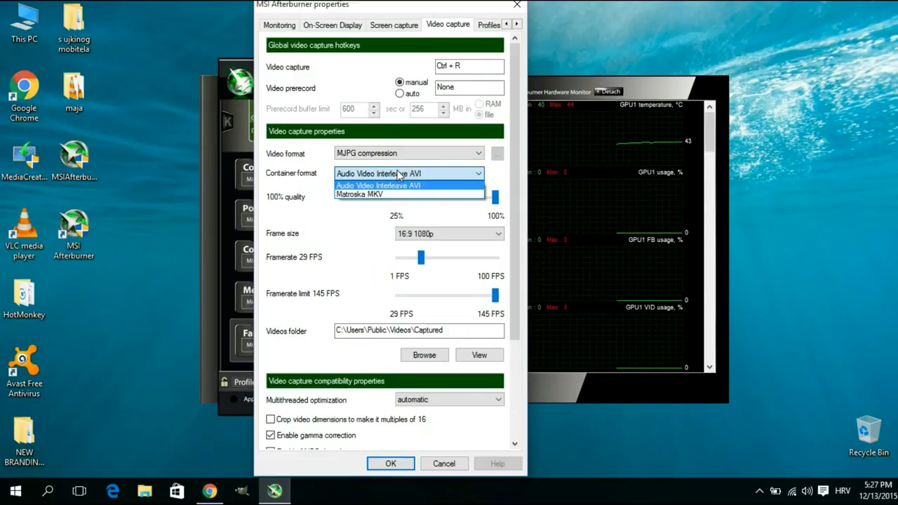
click(398, 175)
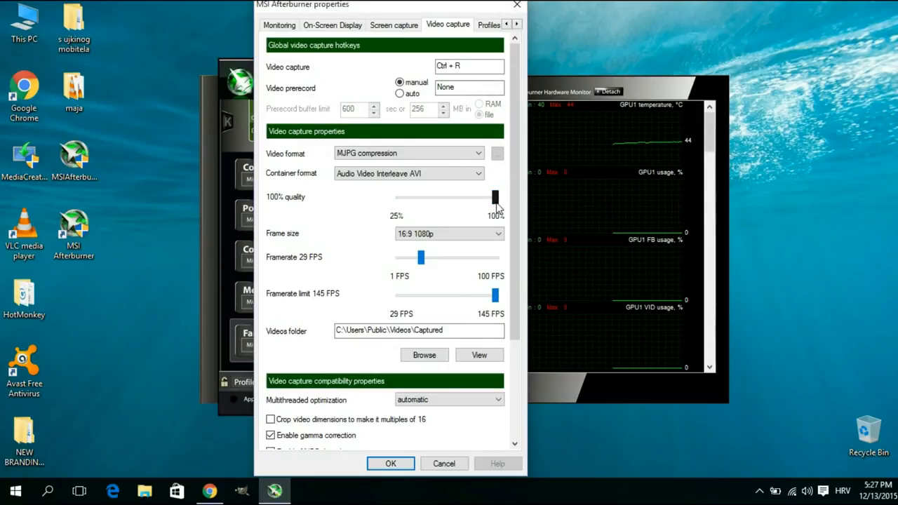
mouse_move(496, 205)
click(444, 236)
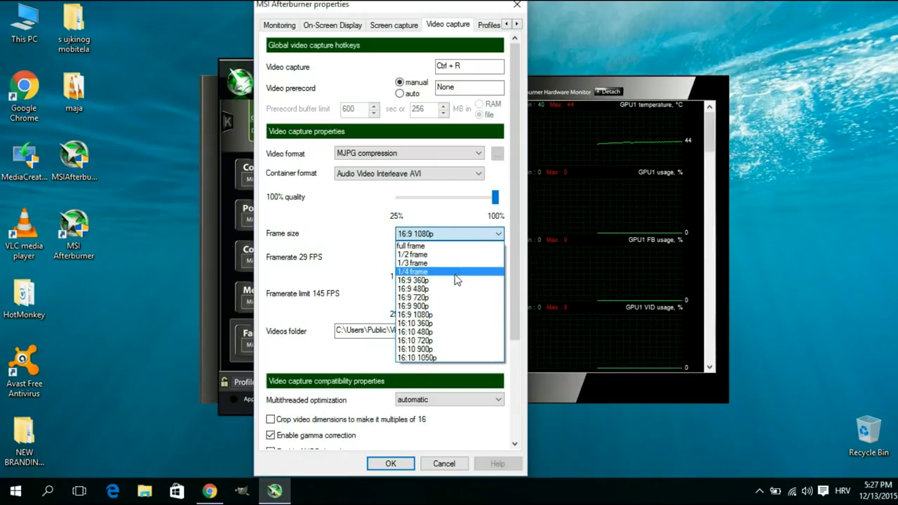
click(415, 315)
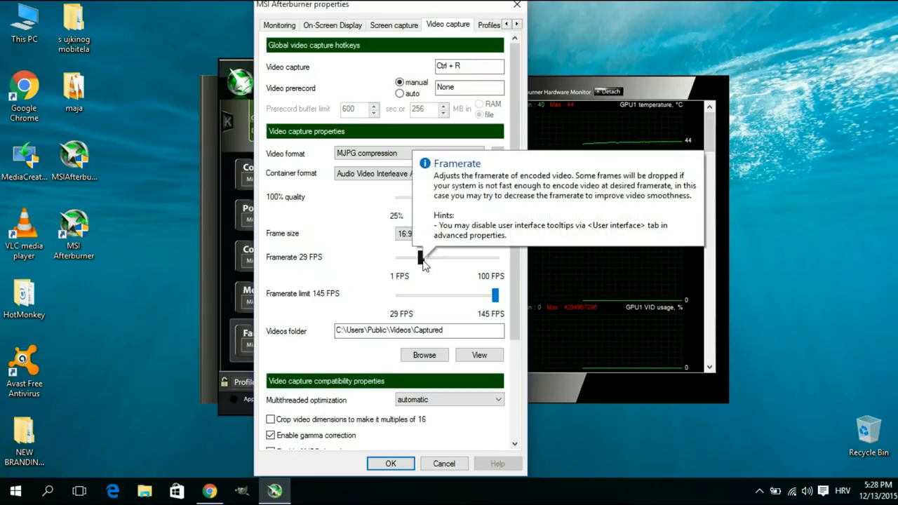
Set the video capture framerate to 30 FPS
drag(423, 261, 424, 265)
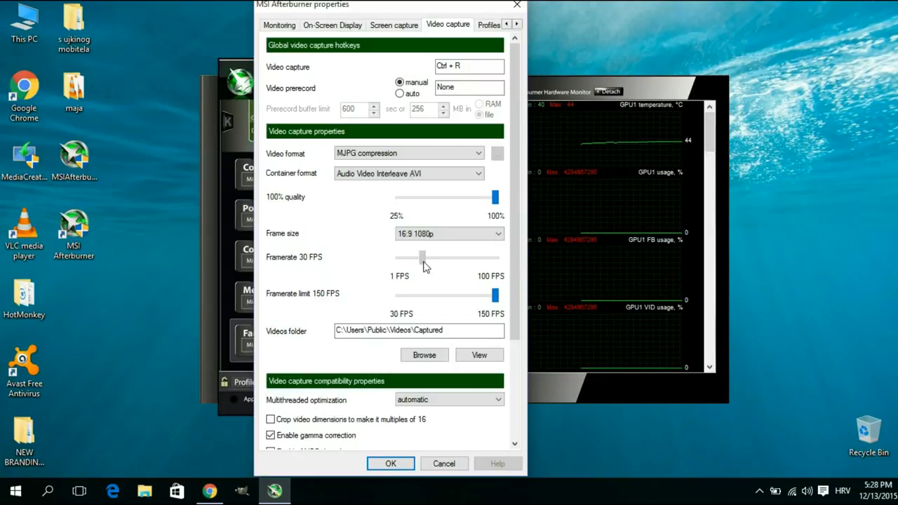
mouse_move(424, 266)
mouse_down()
mouse_move(390, 262)
mouse_move(426, 271)
mouse_up()
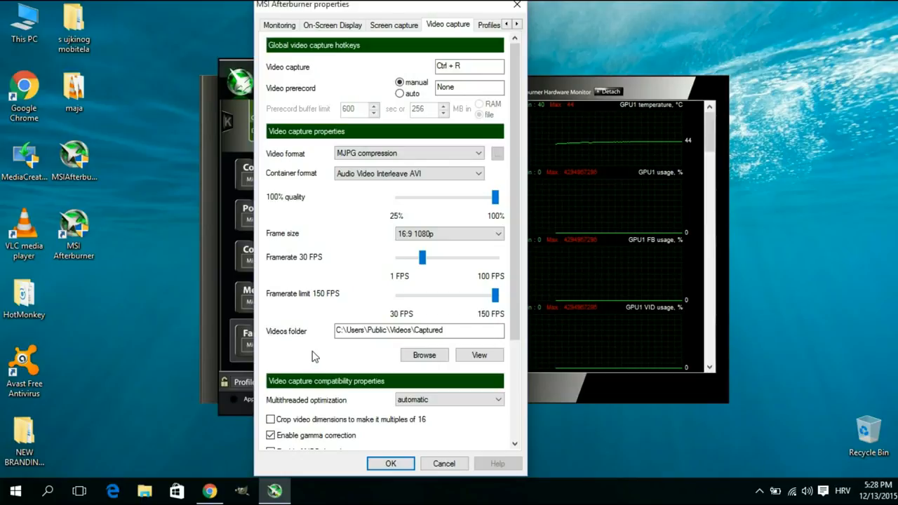
click(414, 357)
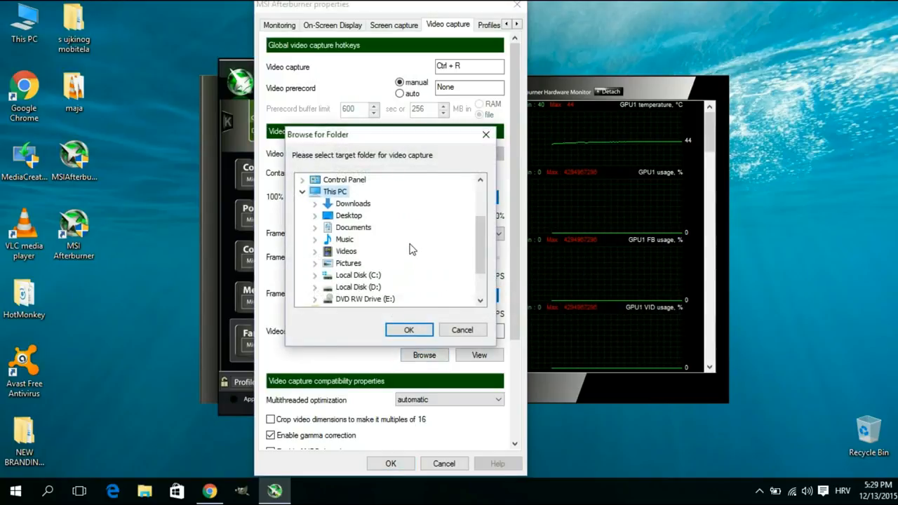
click(345, 240)
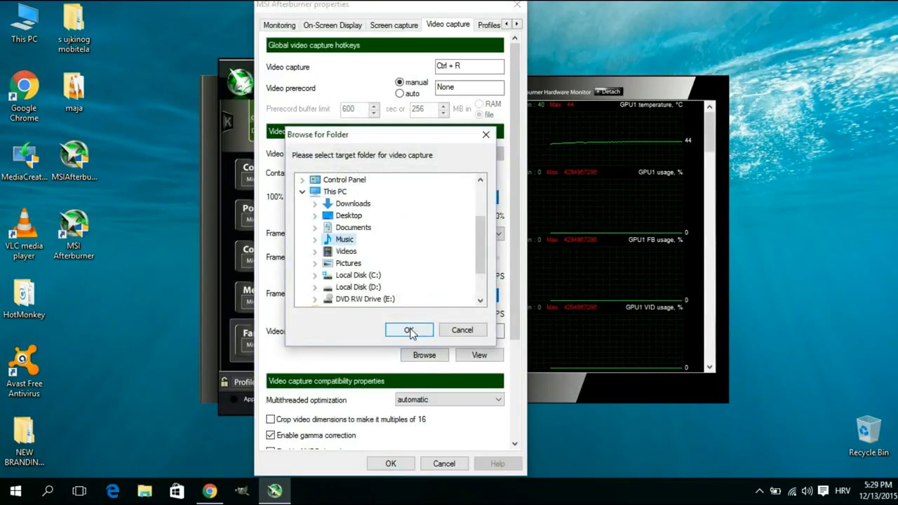
click(486, 136)
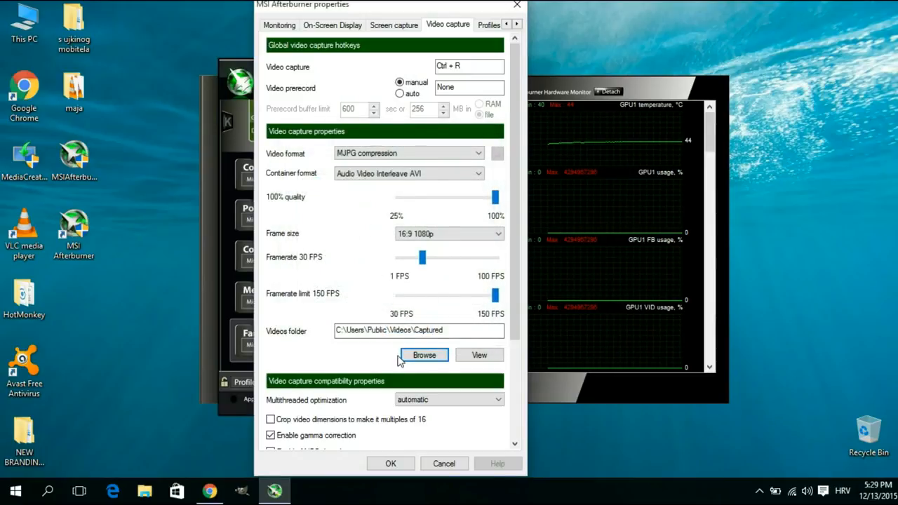
Open the captured videos folder to view its recordings
click(479, 356)
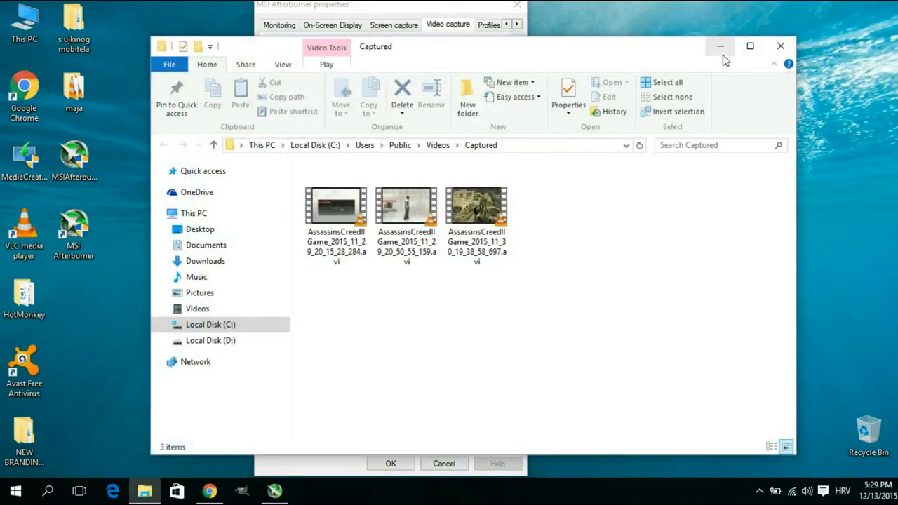
drag(669, 53, 629, 51)
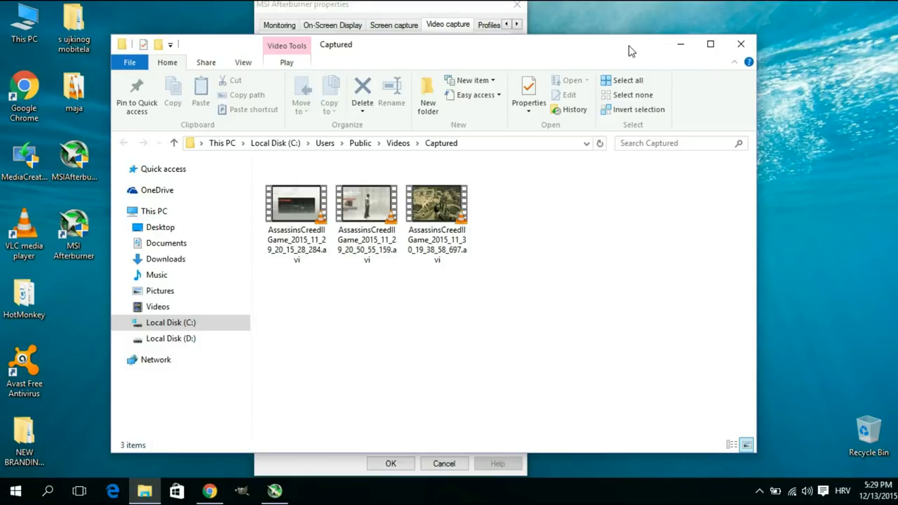
Close the captured folder and set audio source #1 to WASAPI playback device with Auto select as its device
click(741, 43)
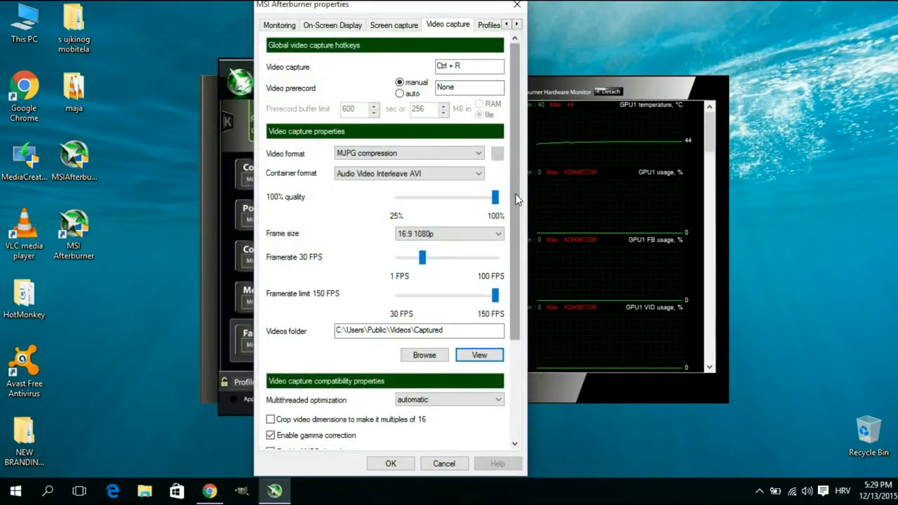
drag(519, 200, 520, 293)
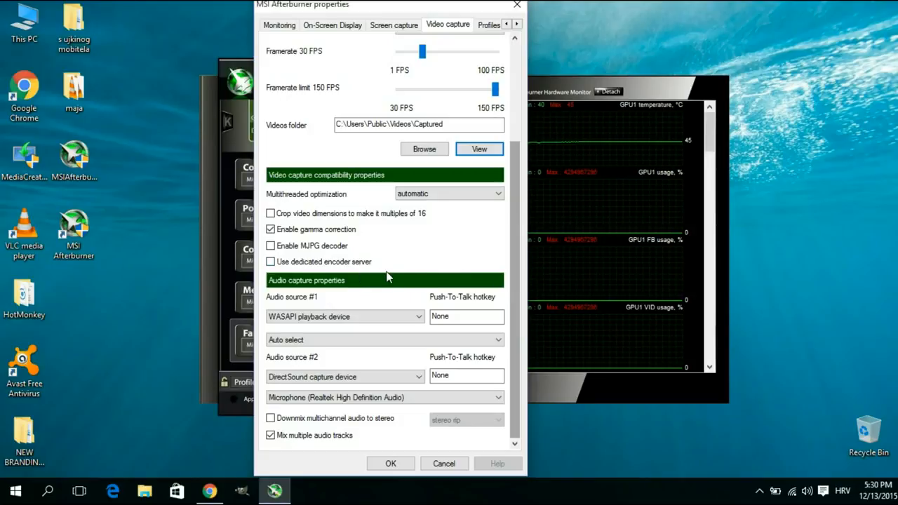
mouse_move(282, 320)
click(312, 319)
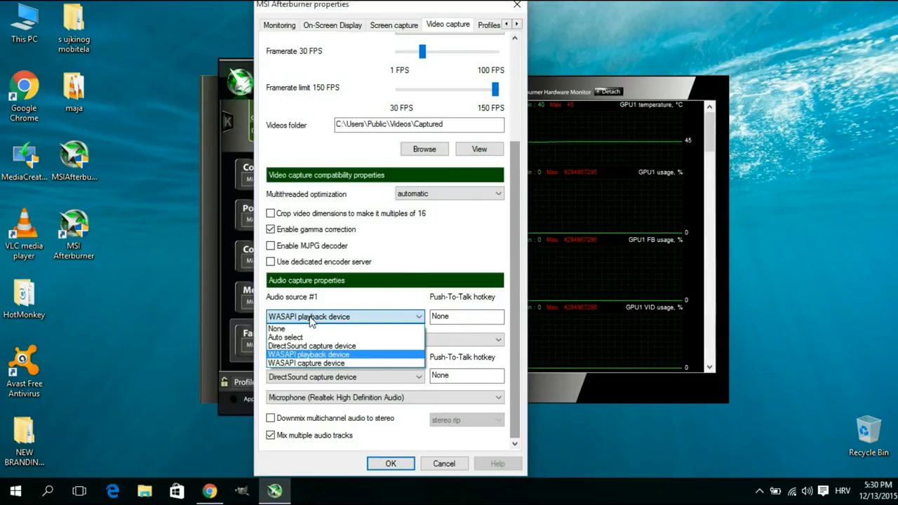
click(290, 355)
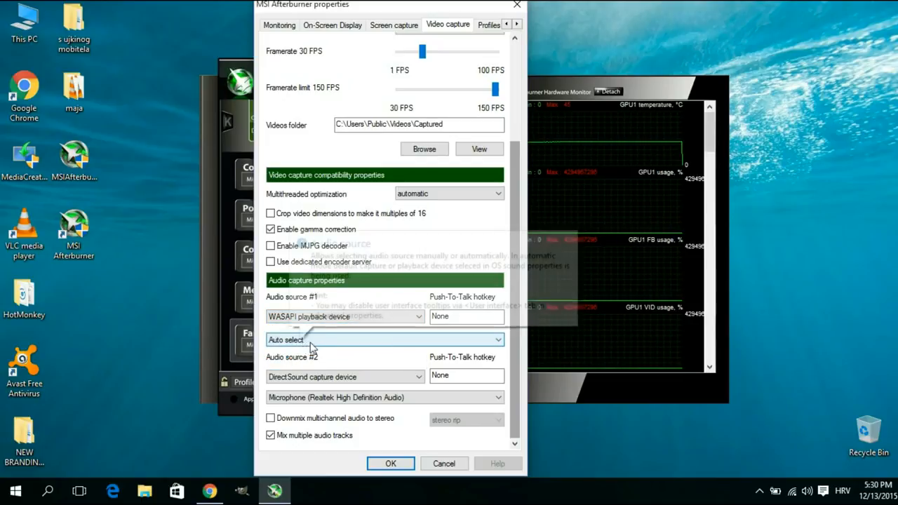
click(316, 342)
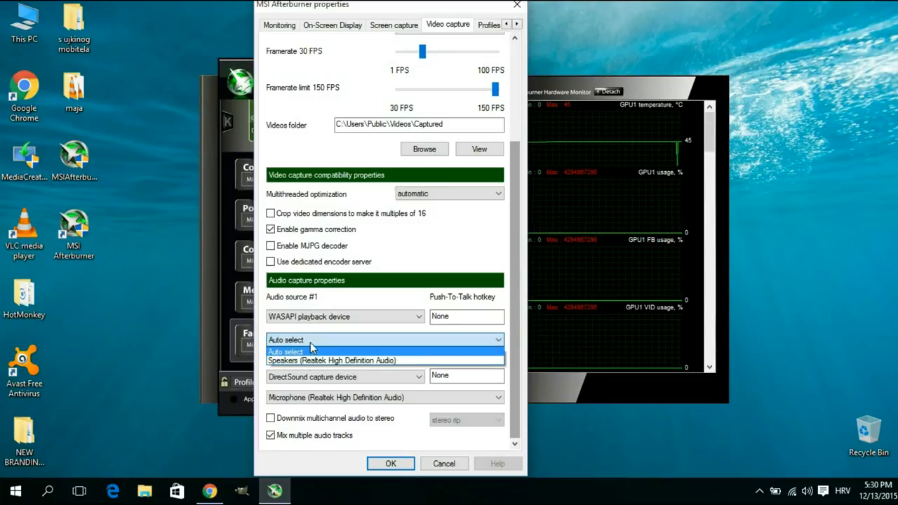
click(309, 352)
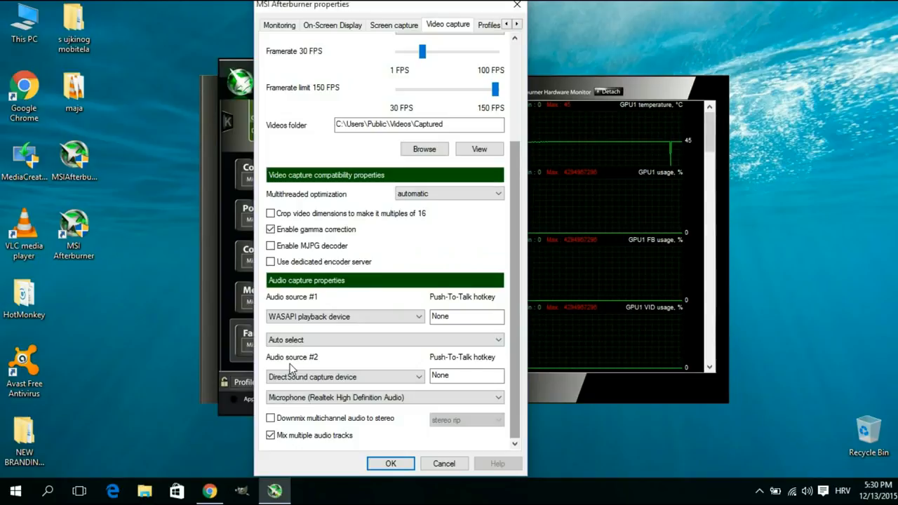
Set audio source #2 to DirectSound capture device using Microphone (Realtek High Definition Audio), then apply the properties
click(305, 379)
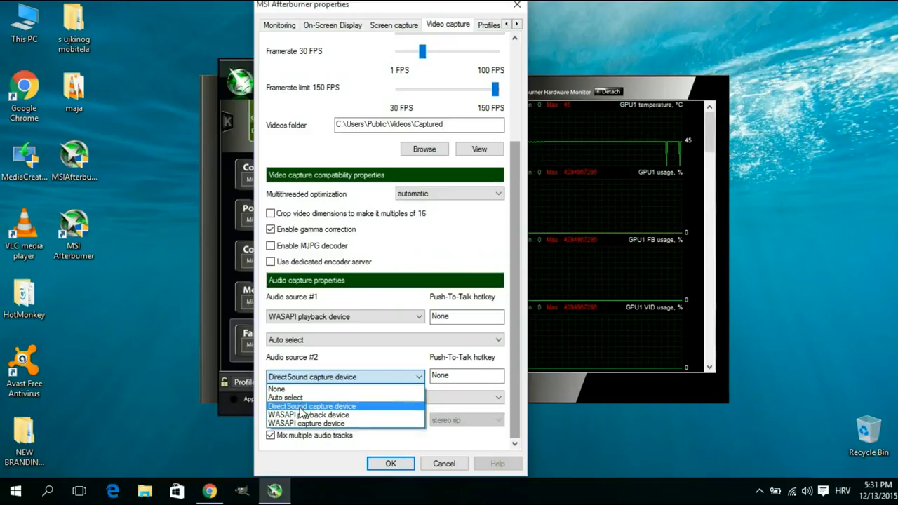
click(300, 407)
click(296, 398)
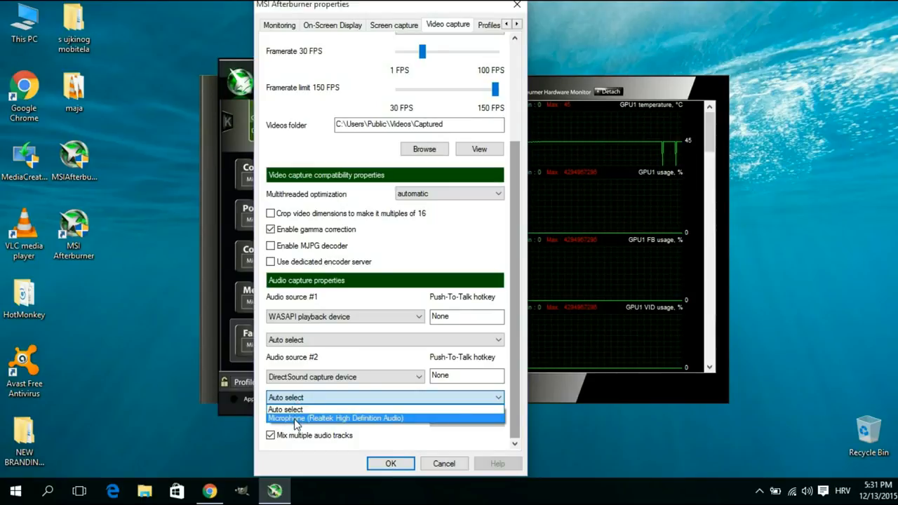
click(295, 420)
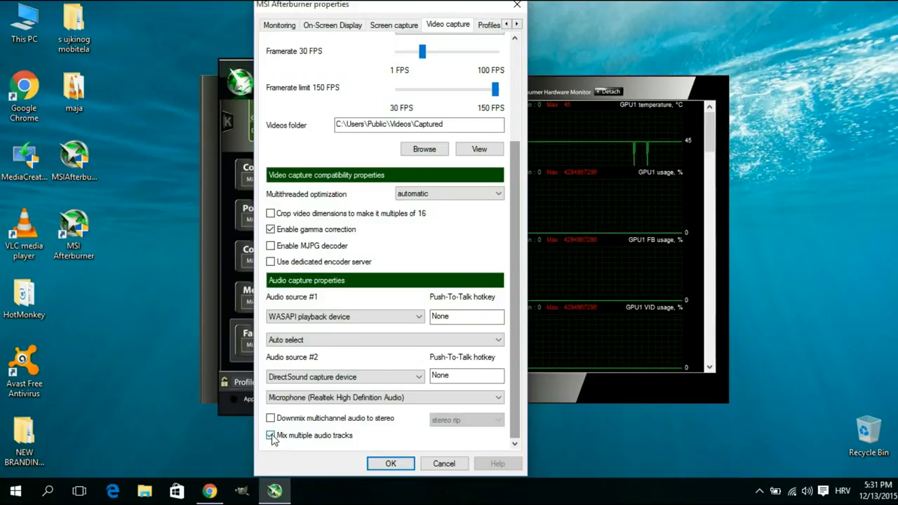
mouse_move(274, 440)
click(403, 468)
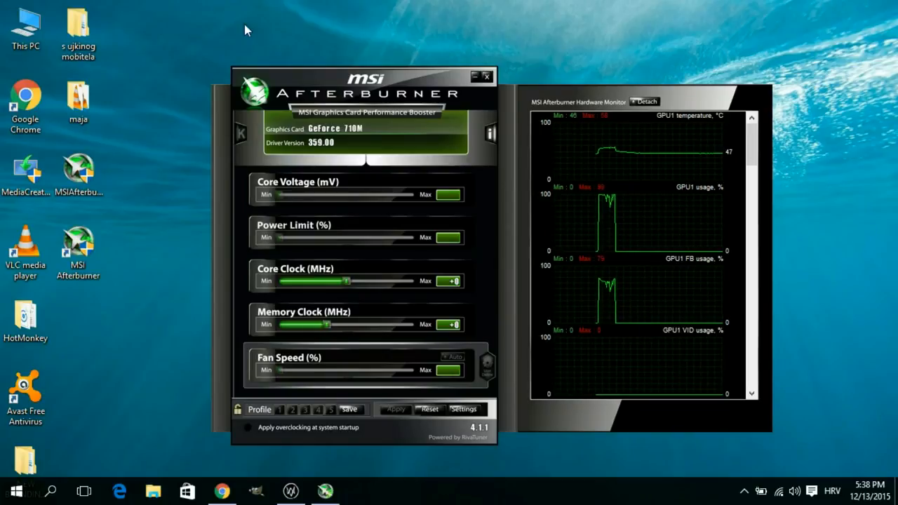
Minimize MSI Afterburner to the tray, open RivaTuner Statistics Server from the tray, and minimize it too
click(475, 76)
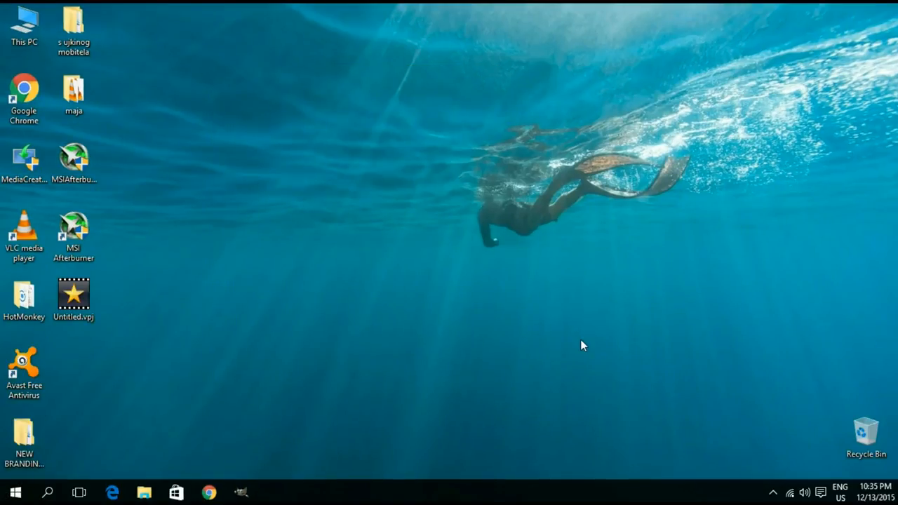
click(772, 492)
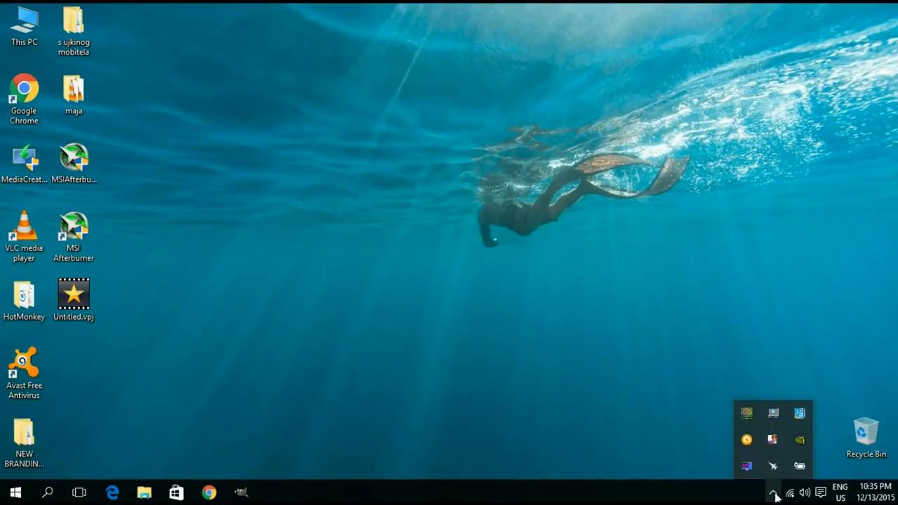
click(748, 467)
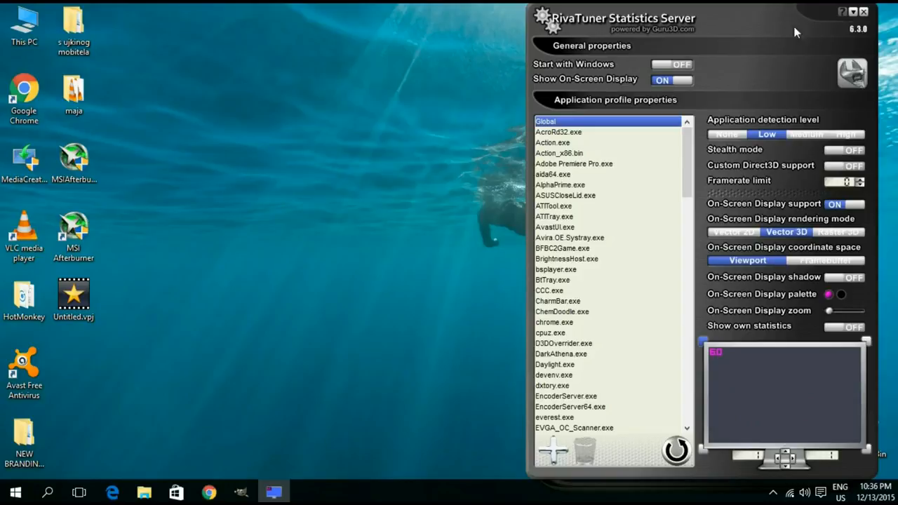
click(856, 13)
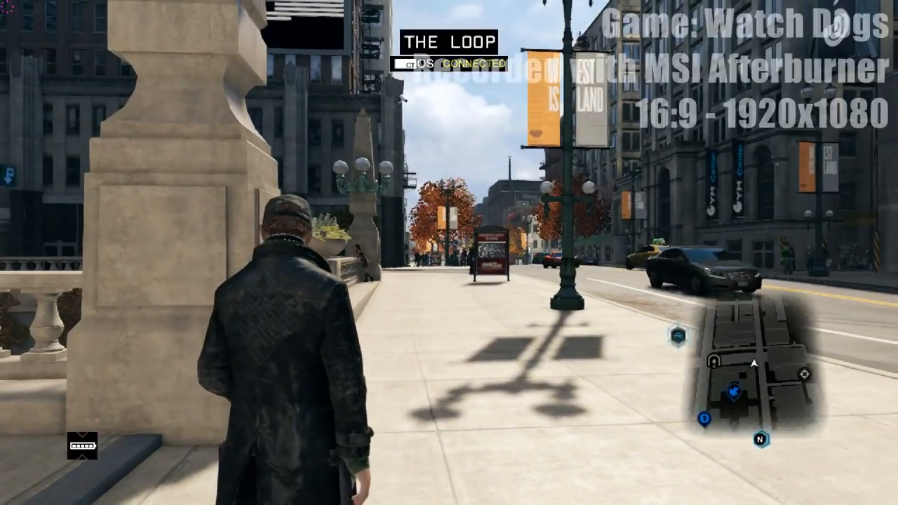
key(w)
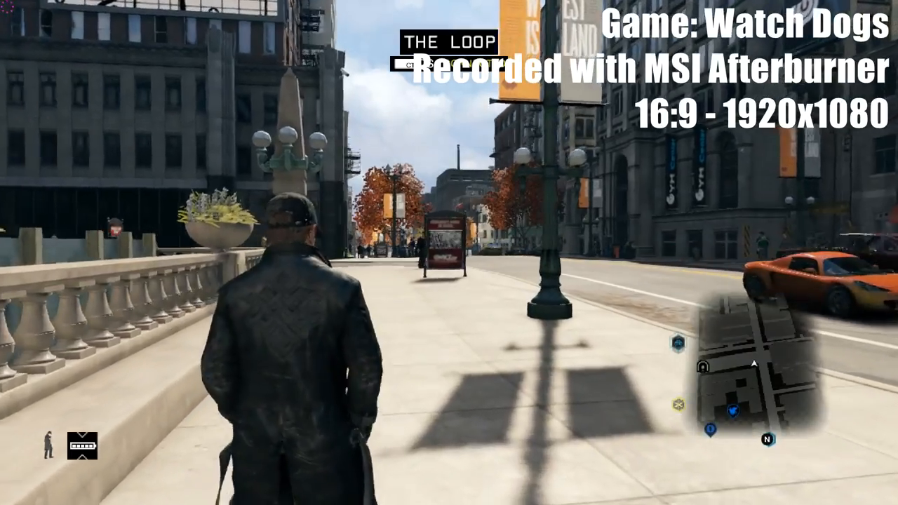
key(a)
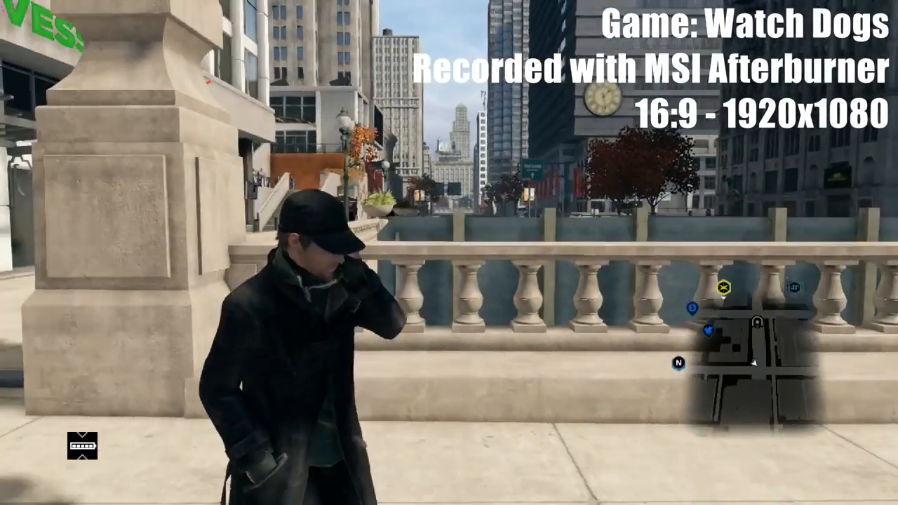